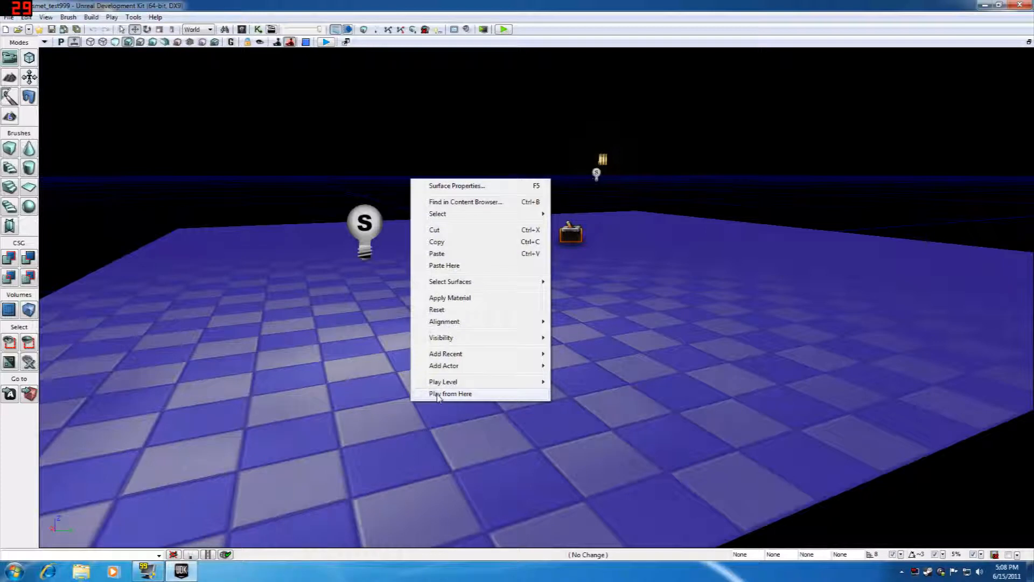
Step: Playtest the level from the checkered floor, walking around and firing the weapon in the dark area
{"action": "left_click", "coordinate": [438, 394]}
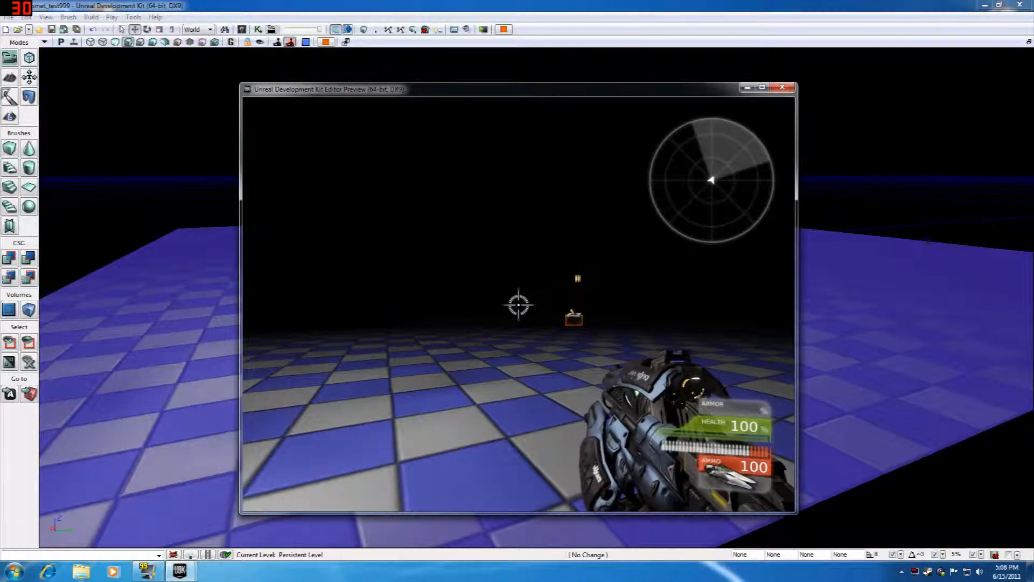
{"action": "key", "text": "w"}
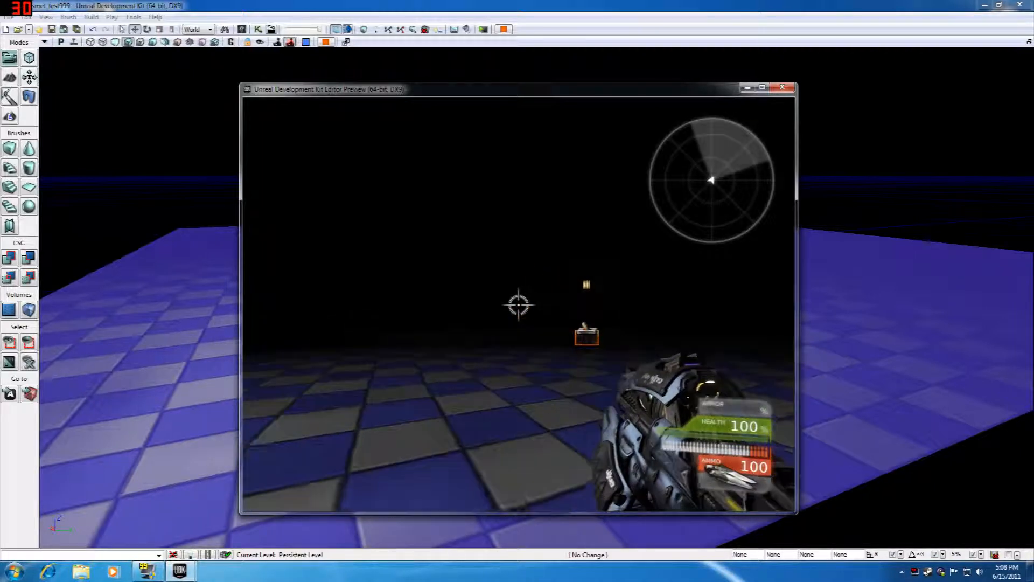
{"action": "left_click", "coordinate": [518, 305]}
{"action": "left_click", "coordinate": [519, 305]}
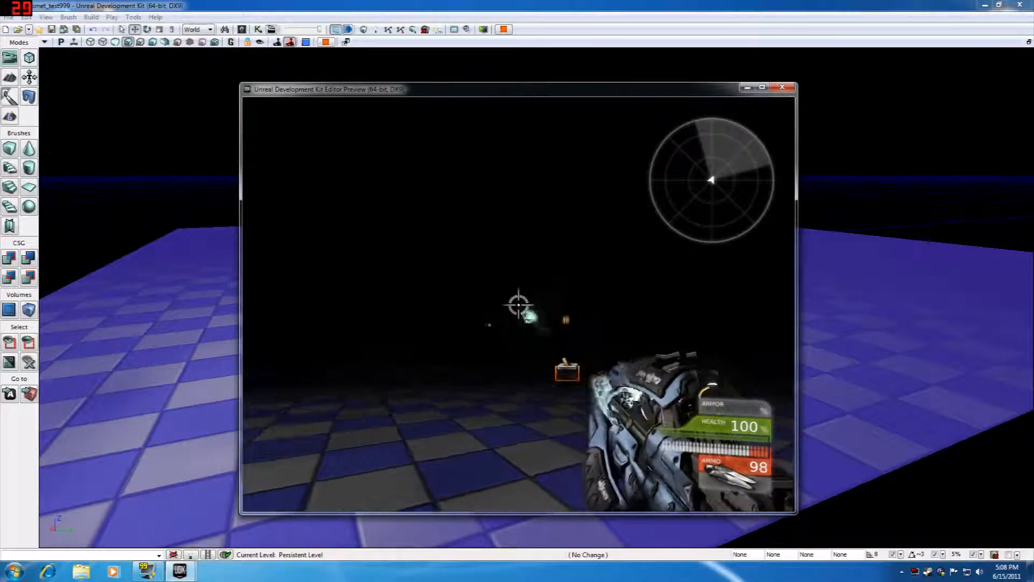
{"action": "left_click", "coordinate": [518, 305]}
{"action": "left_click", "coordinate": [518, 305]}
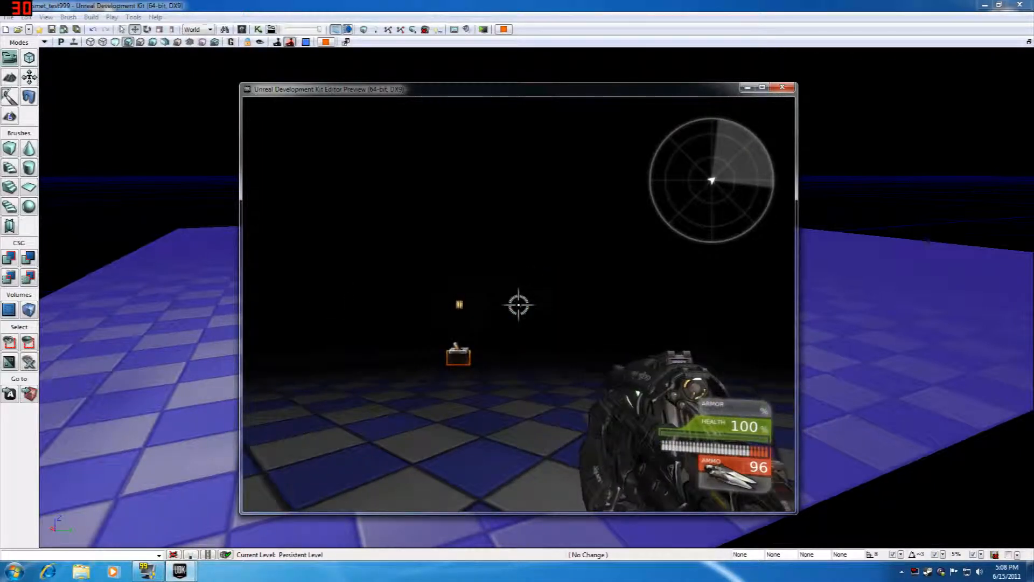
{"action": "key", "text": "w"}
{"action": "key", "text": "s"}
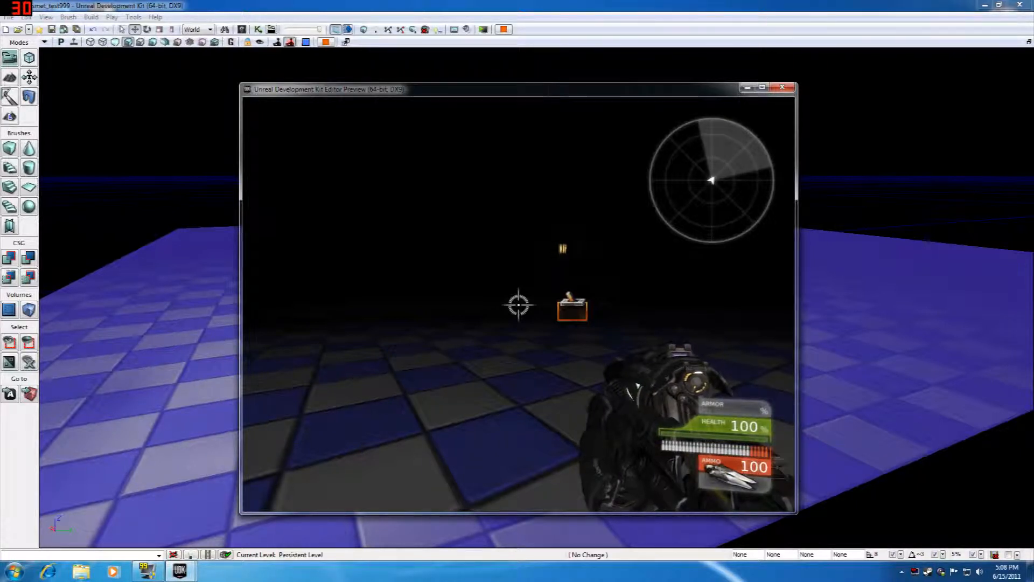
Step: Approach the trigger in the playtest and walk into it to test whether the light turns on
{"action": "key", "text": "w"}
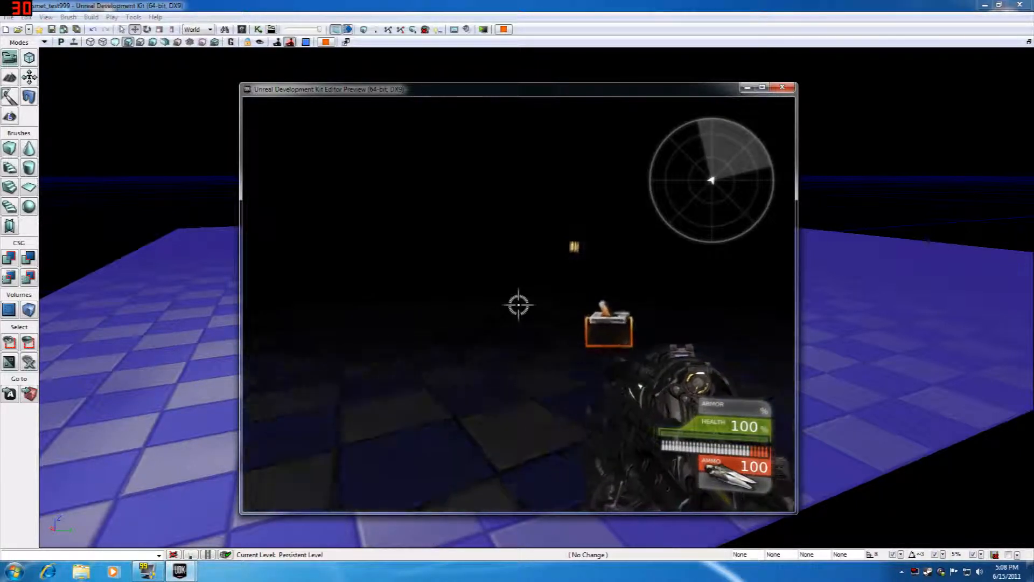
{"action": "key", "text": "s"}
{"action": "key", "text": "w"}
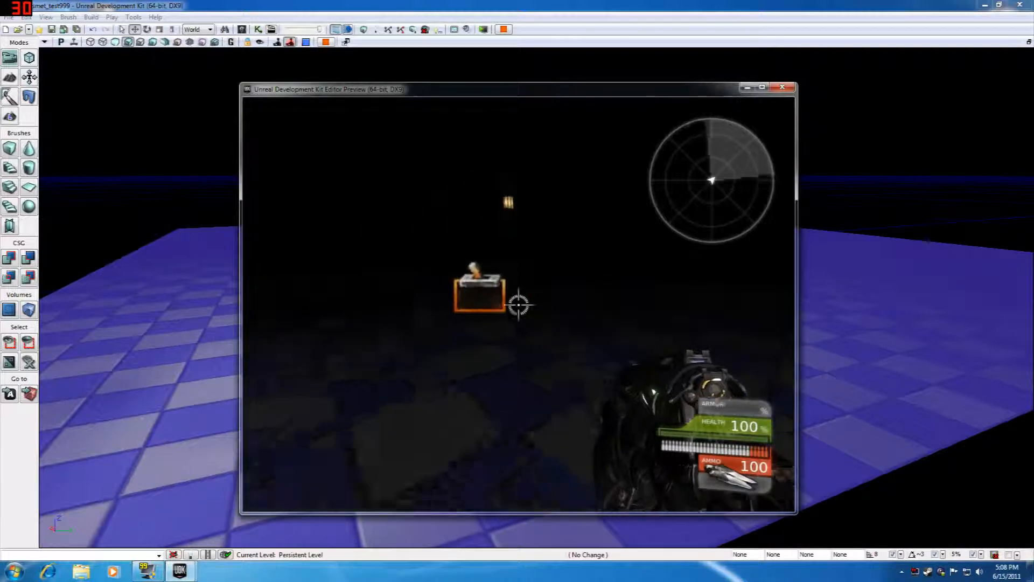
{"action": "key", "text": "s"}
{"action": "left_click", "coordinate": [519, 305]}
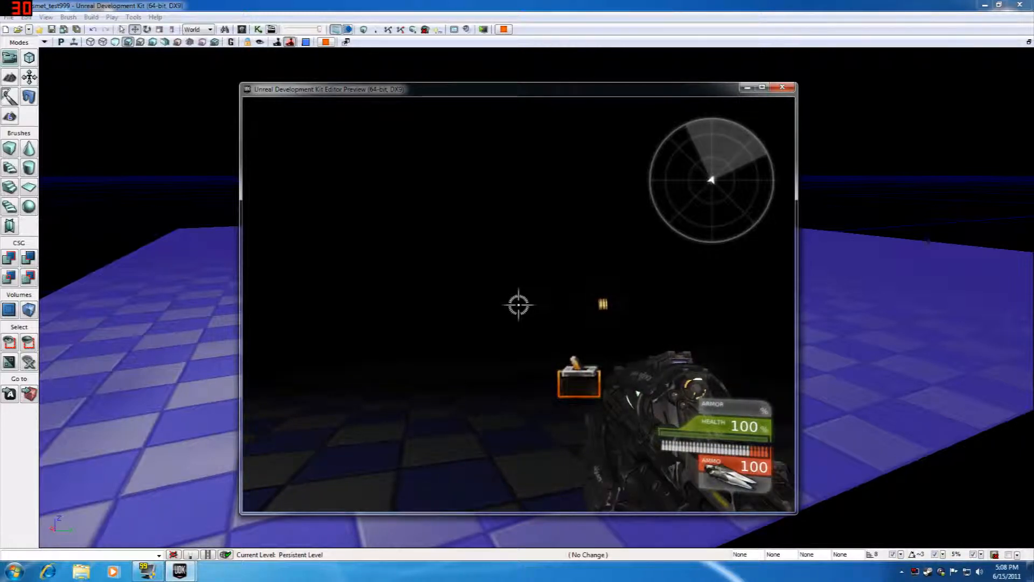
{"action": "key", "text": "w"}
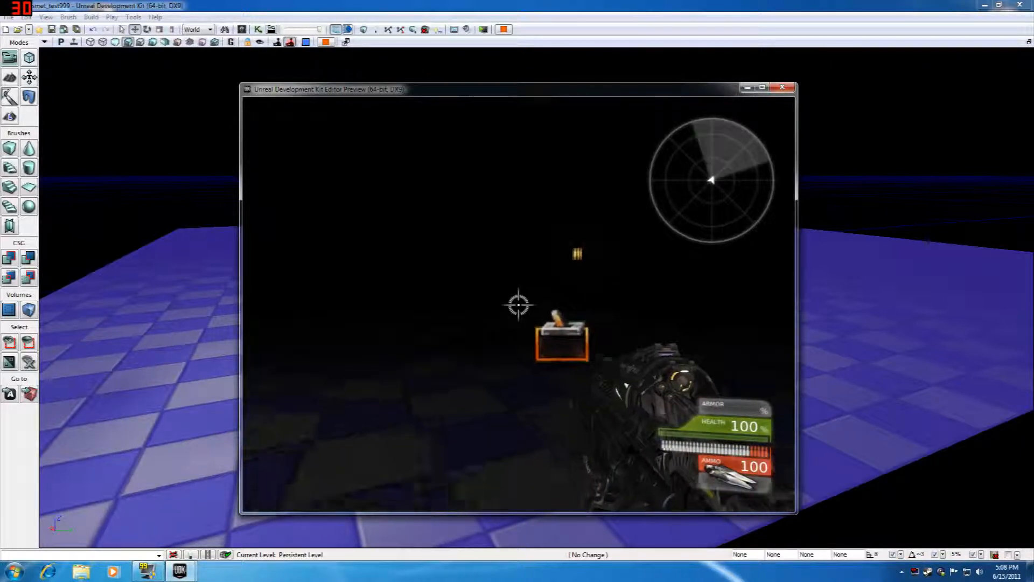
{"action": "key", "text": "w"}
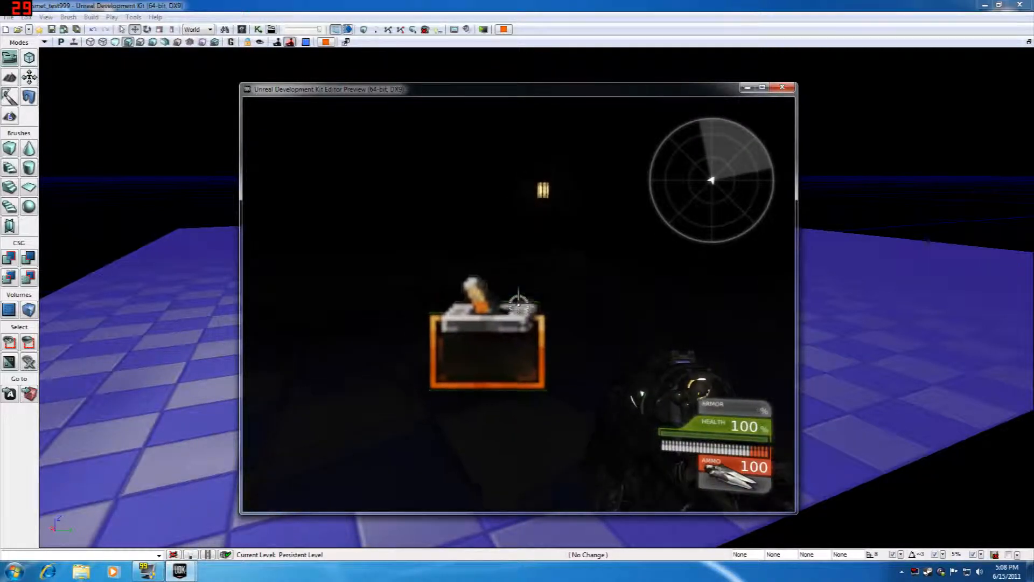
{"action": "key", "text": "e"}
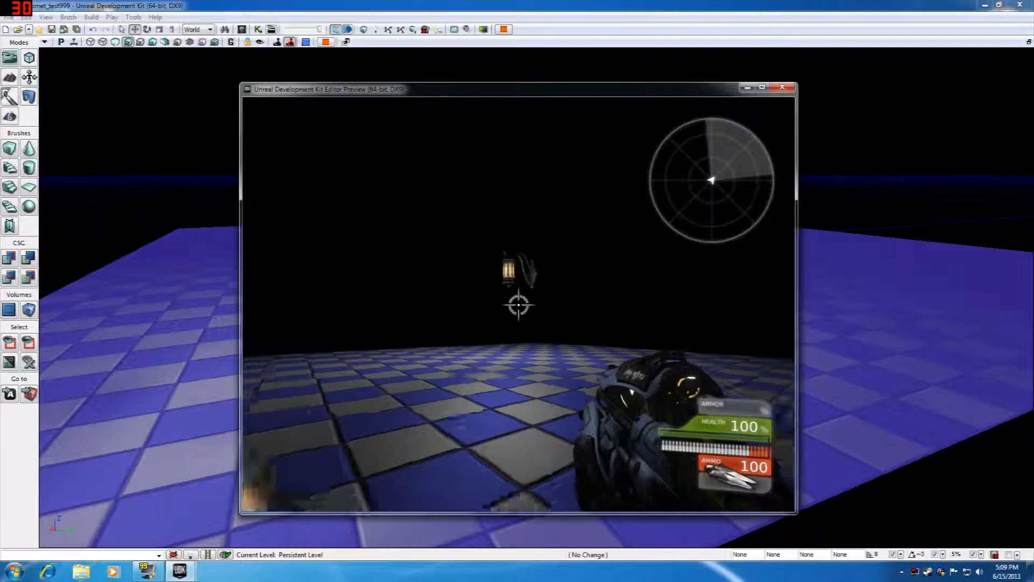
Step: Move back and forth through the trigger to check how the light responds, and end the playtest
{"action": "key", "text": "s"}
{"action": "key", "text": "w"}
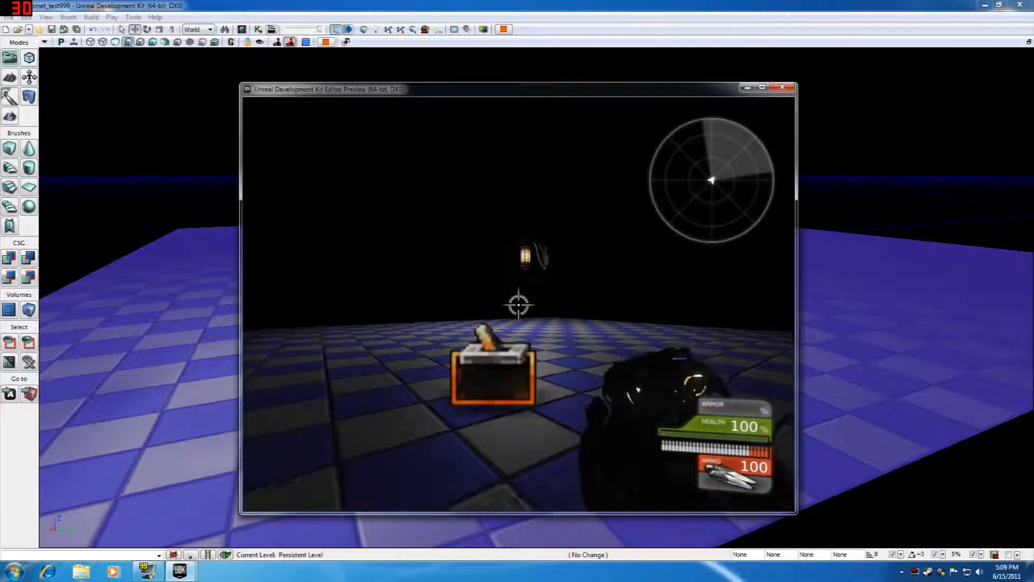
{"action": "key", "text": "w"}
{"action": "key", "text": "s"}
{"action": "key", "text": "w"}
{"action": "key", "text": "s"}
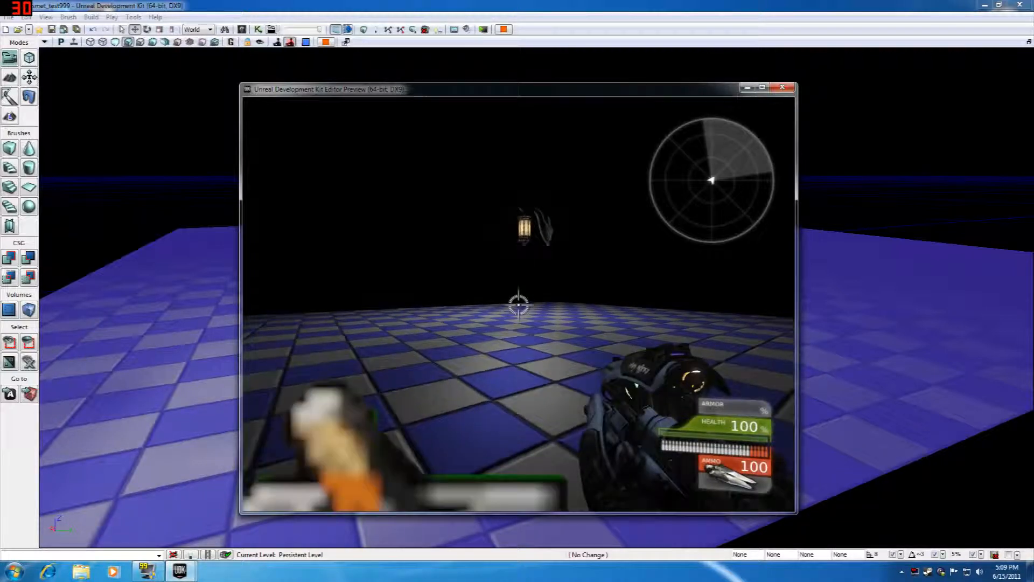
{"action": "key", "text": "w"}
{"action": "key", "text": "s"}
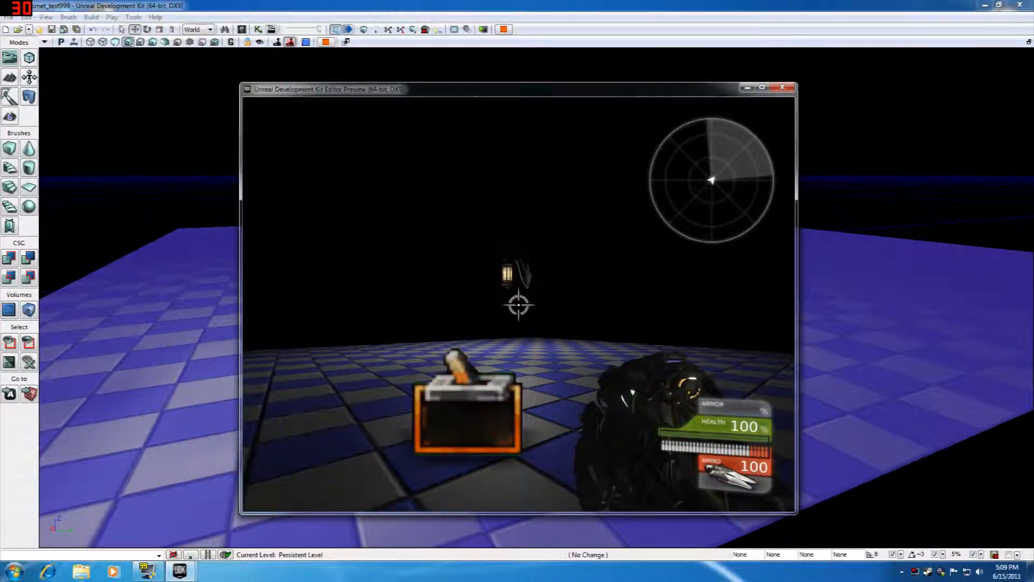
{"action": "key", "text": "Escape"}
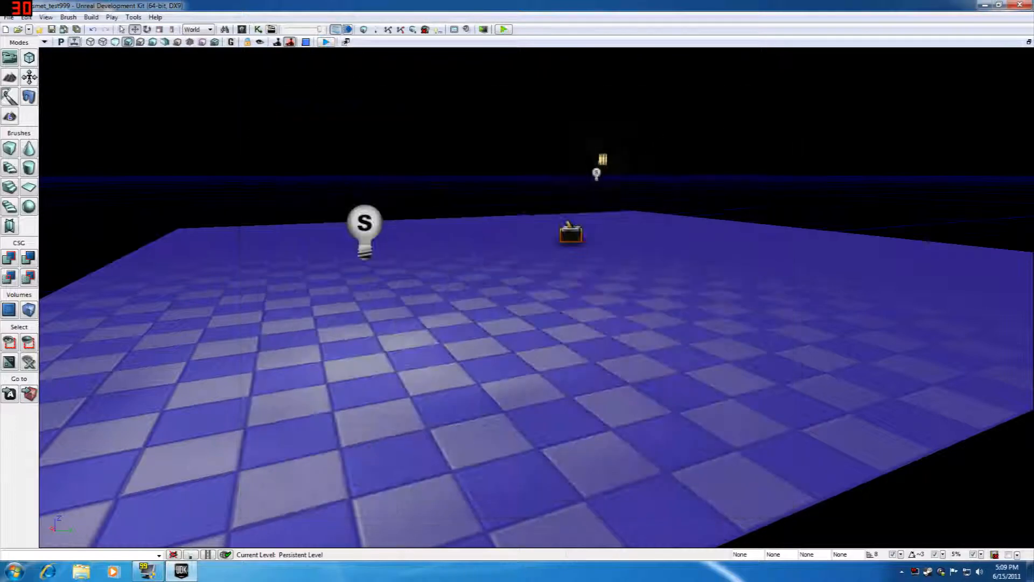
Step: Open UnrealKismet for the level and examine the Sequence Event settings of the Trigger_0 Touch event
{"action": "left_click", "coordinate": [258, 30]}
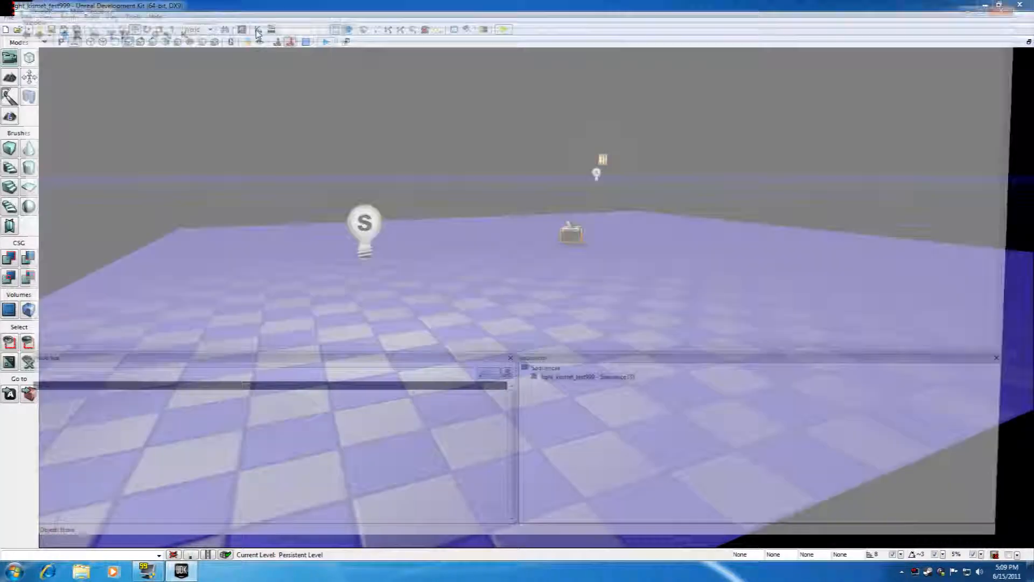
{"action": "left_click_drag", "start_coordinate": [259, 161], "coordinate": [519, 111]}
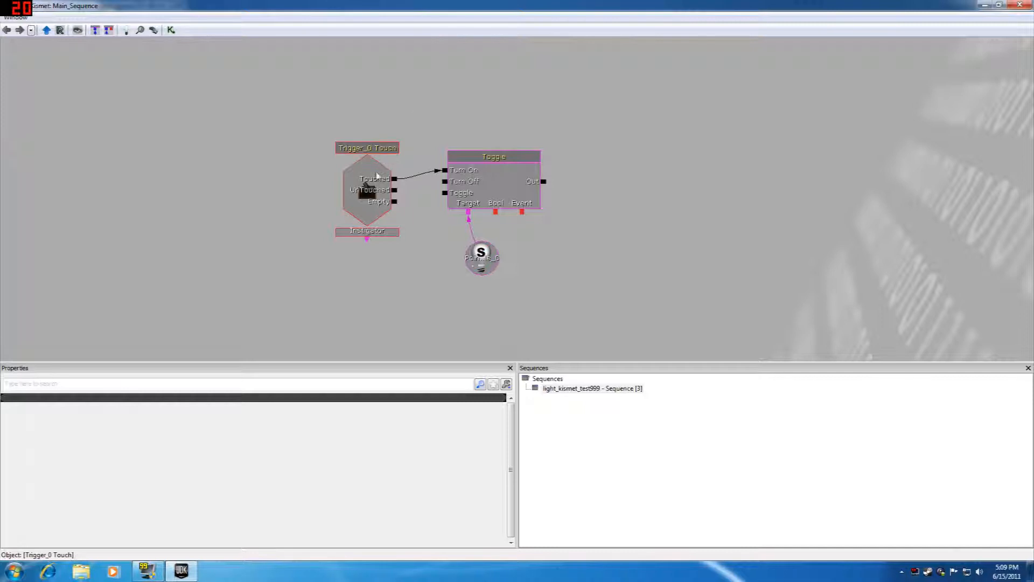
{"action": "left_click", "coordinate": [375, 171]}
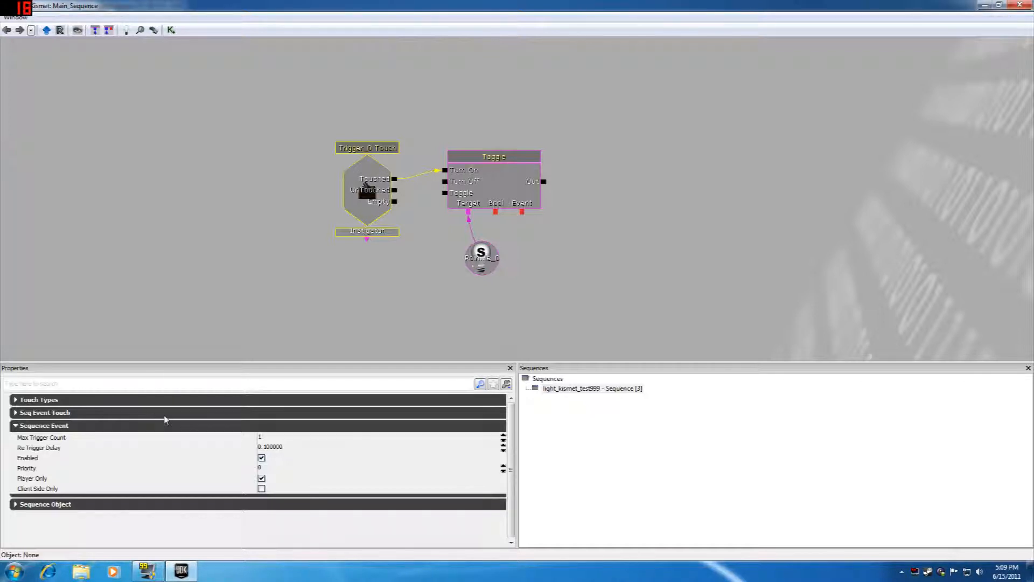
{"action": "left_click", "coordinate": [17, 426]}
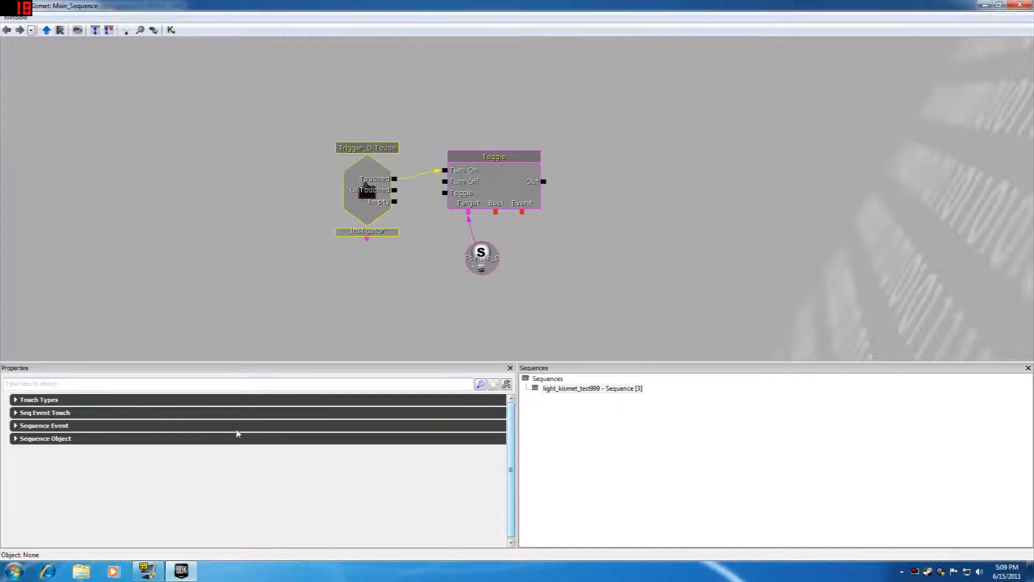
Step: Inspect the Trigger_0 Touch event, the Toggle action and the toggleable point light variable in the sequence
{"action": "left_click", "coordinate": [369, 105]}
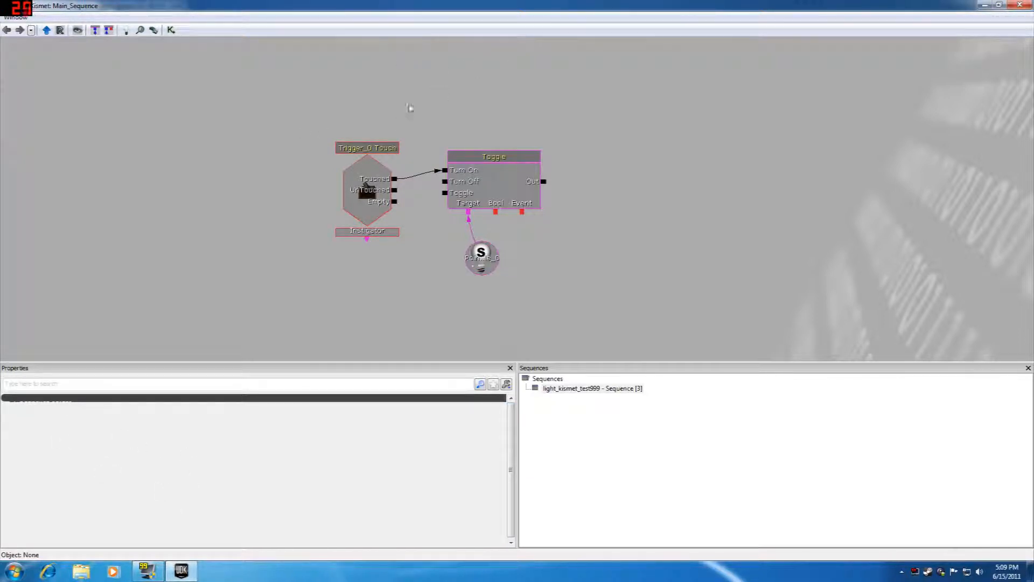
{"action": "left_click", "coordinate": [384, 177]}
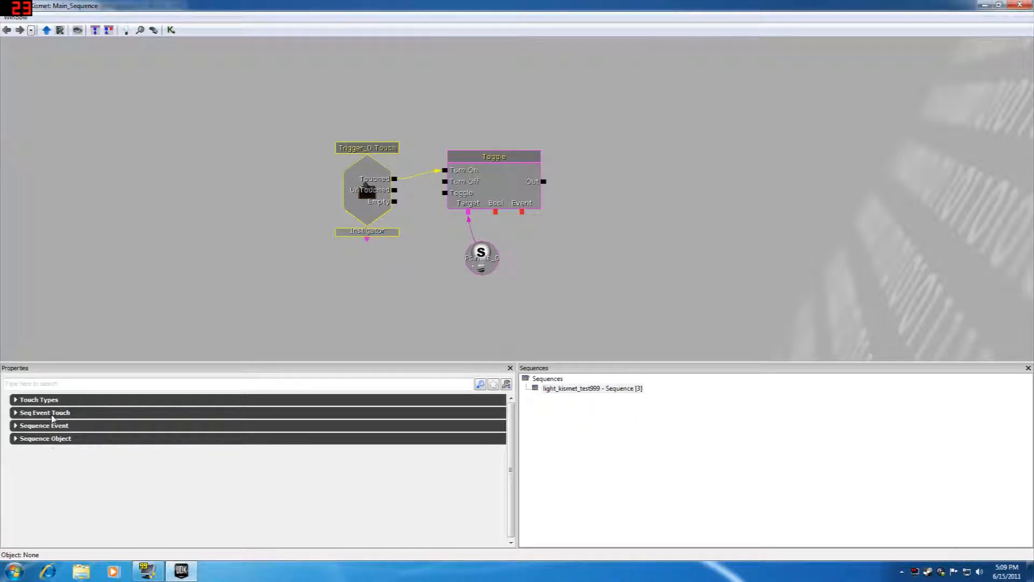
{"action": "left_click", "coordinate": [509, 180]}
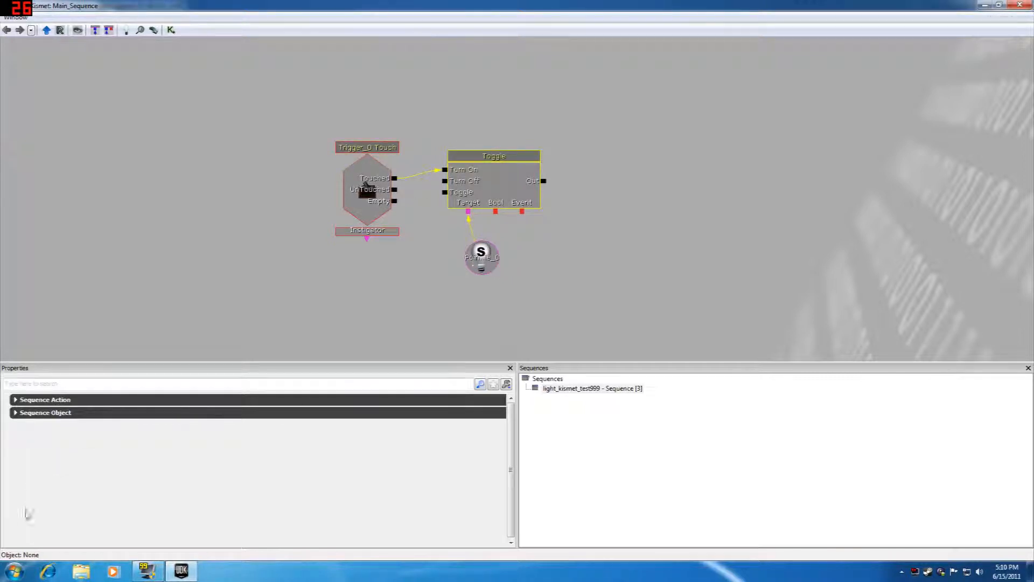
{"action": "left_click", "coordinate": [485, 267]}
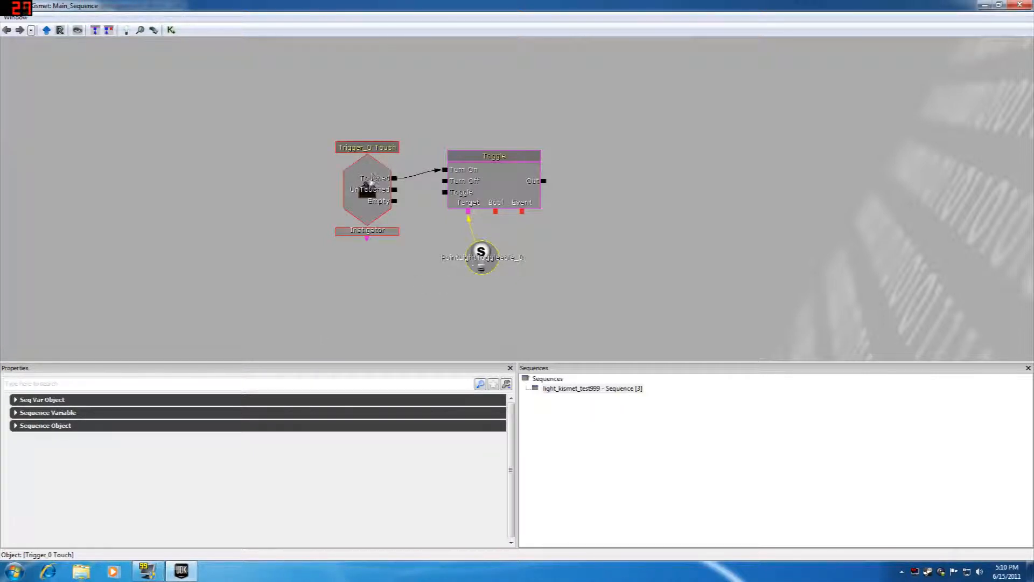
Step: Set the Max Trigger Count of the Trigger_0 Touch event to 0 so it can fire indefinitely
{"action": "left_click", "coordinate": [371, 185]}
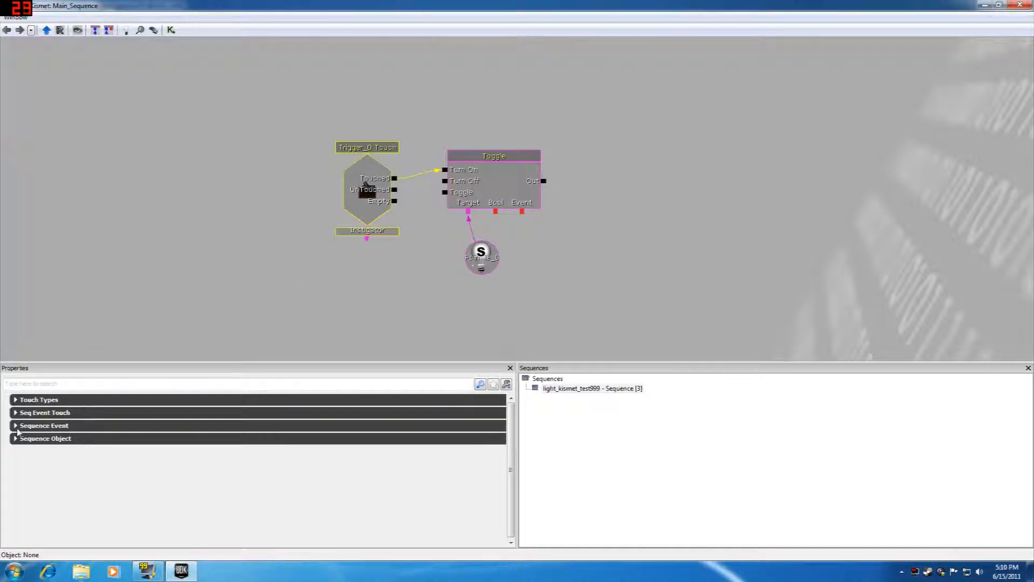
{"action": "left_click", "coordinate": [16, 426]}
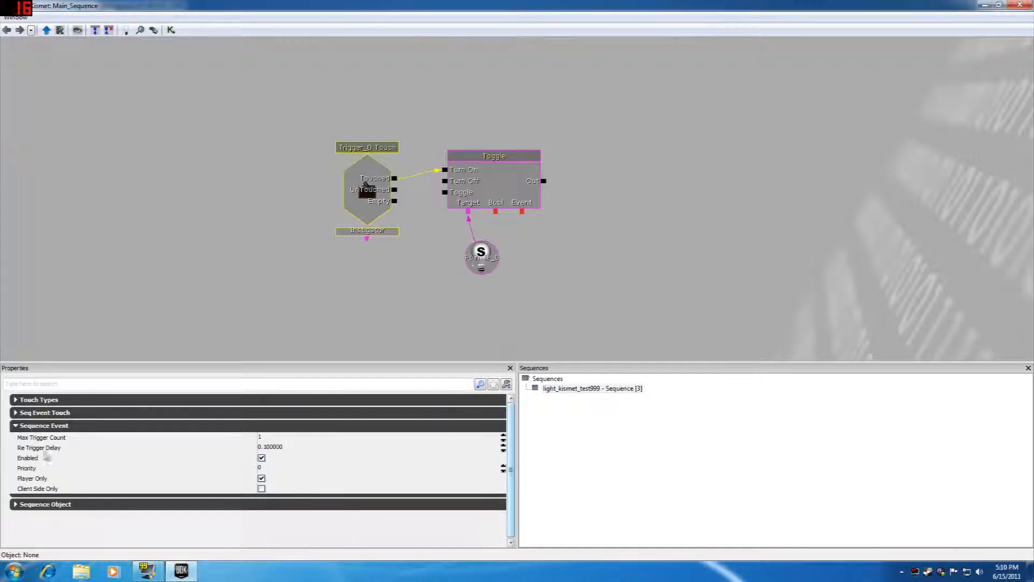
{"action": "mouse_move", "coordinate": [43, 443]}
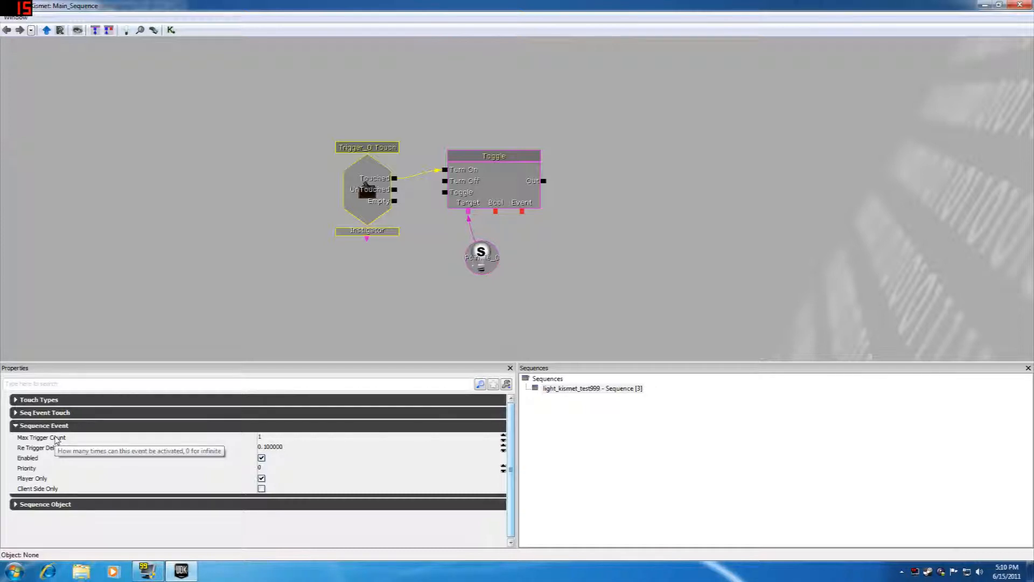
{"action": "left_click", "coordinate": [270, 438]}
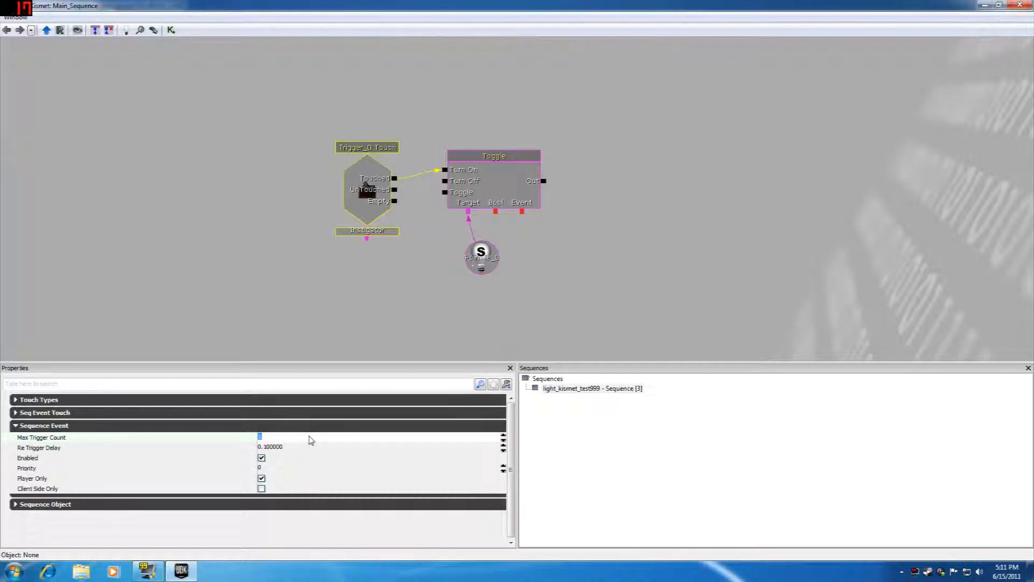
{"action": "type", "text": "0"}
{"action": "left_click", "coordinate": [302, 448]}
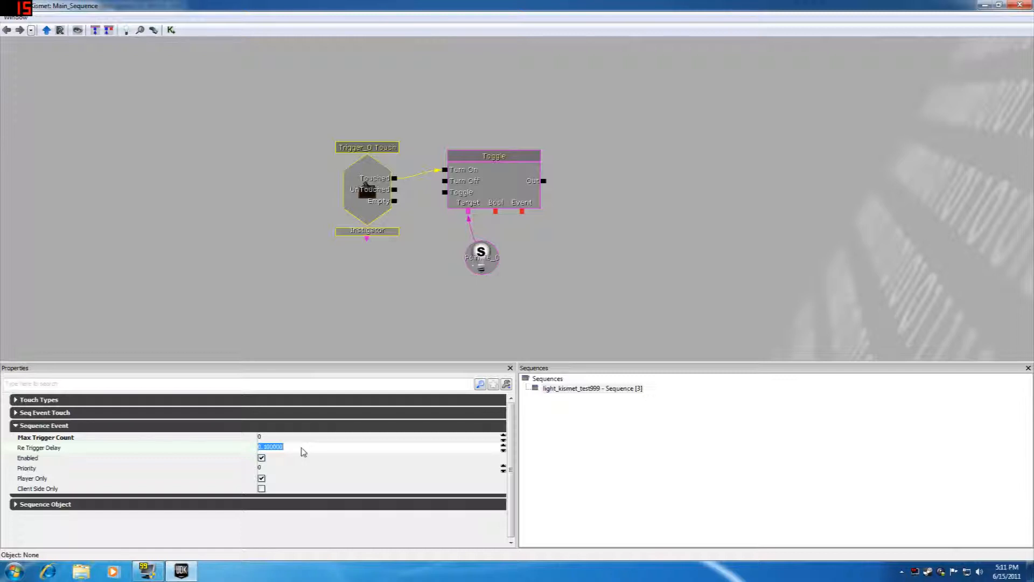
{"action": "left_click", "coordinate": [41, 440]}
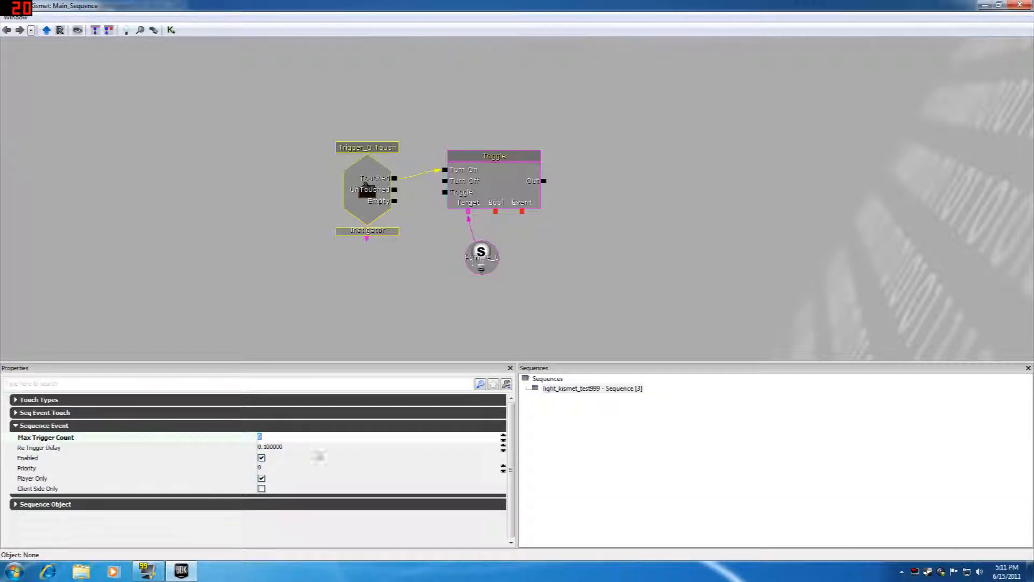
{"action": "left_click", "coordinate": [282, 438]}
{"action": "left_click", "coordinate": [14, 426]}
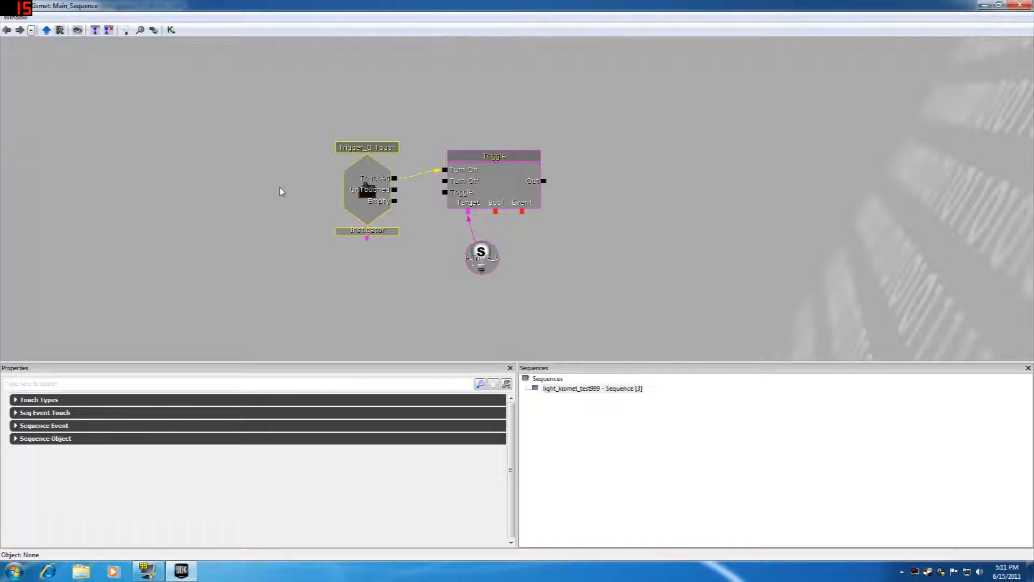
Step: Connect the UnTouched output of the Trigger_0 Touch event to the Turn Off input of the Toggle action
{"action": "left_click", "coordinate": [360, 135]}
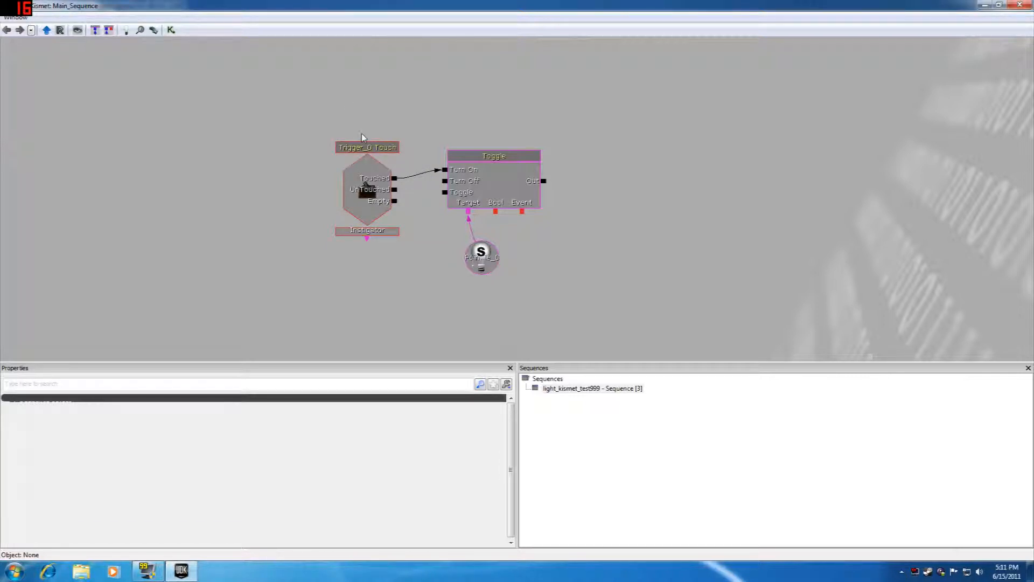
{"action": "left_click", "coordinate": [385, 179]}
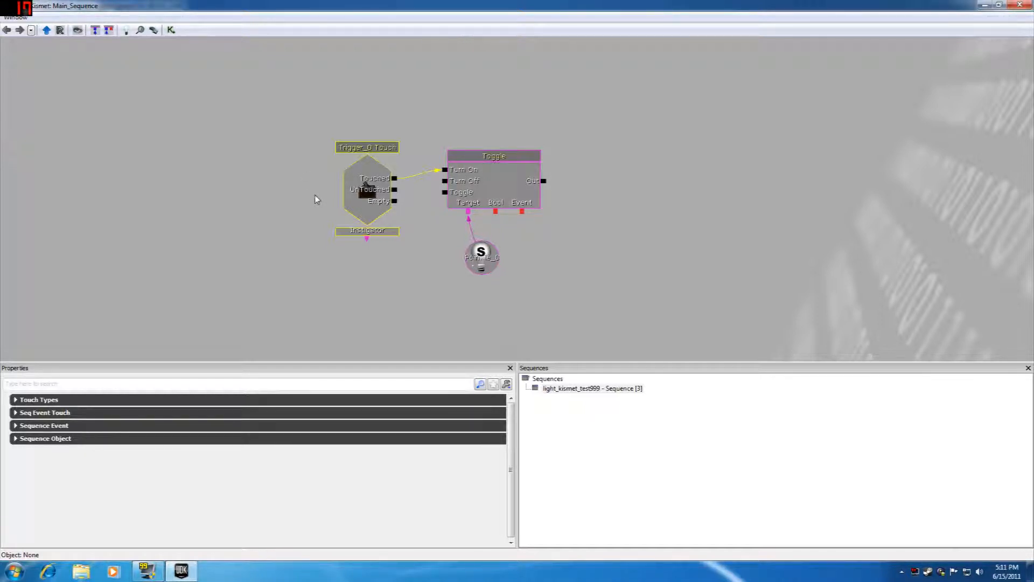
{"action": "left_click", "coordinate": [446, 185]}
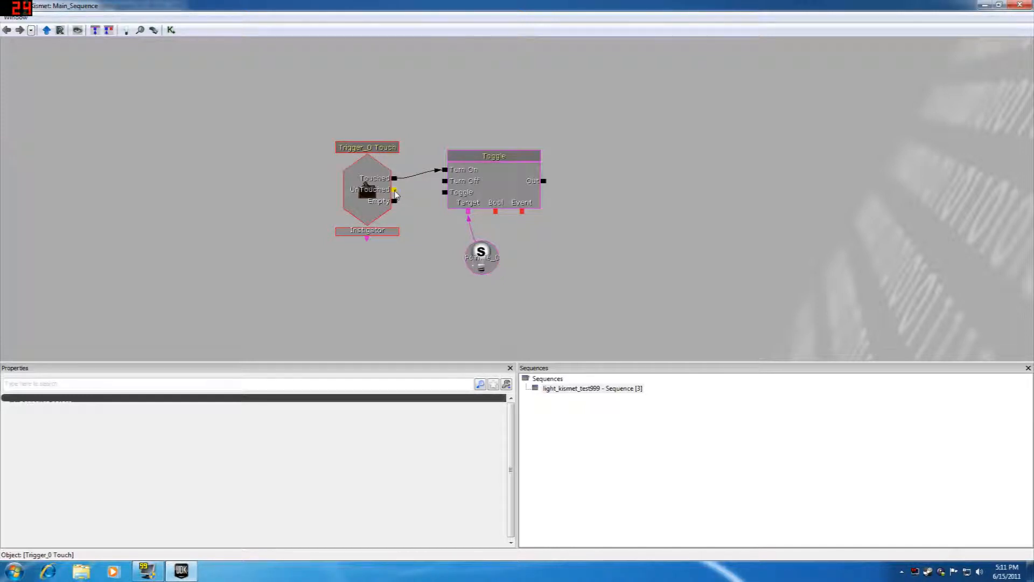
{"action": "left_click_drag", "start_coordinate": [394, 190], "coordinate": [446, 183]}
Step: Recheck the Max Trigger Count in the Sequence Event settings of the Trigger_0 Touch event
{"action": "left_click", "coordinate": [375, 189]}
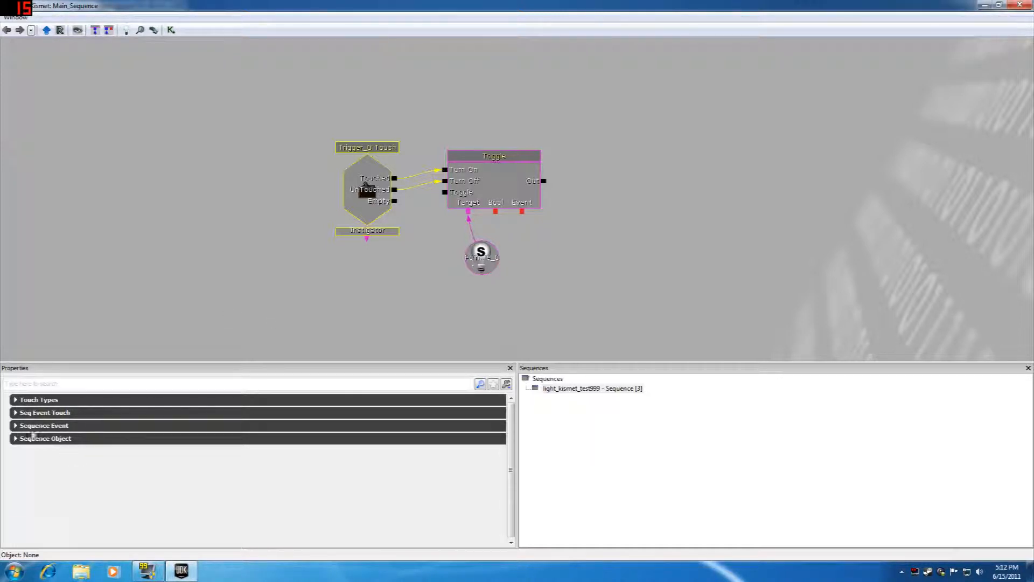
{"action": "left_click", "coordinate": [16, 426]}
{"action": "left_click", "coordinate": [76, 439]}
{"action": "left_click", "coordinate": [268, 438]}
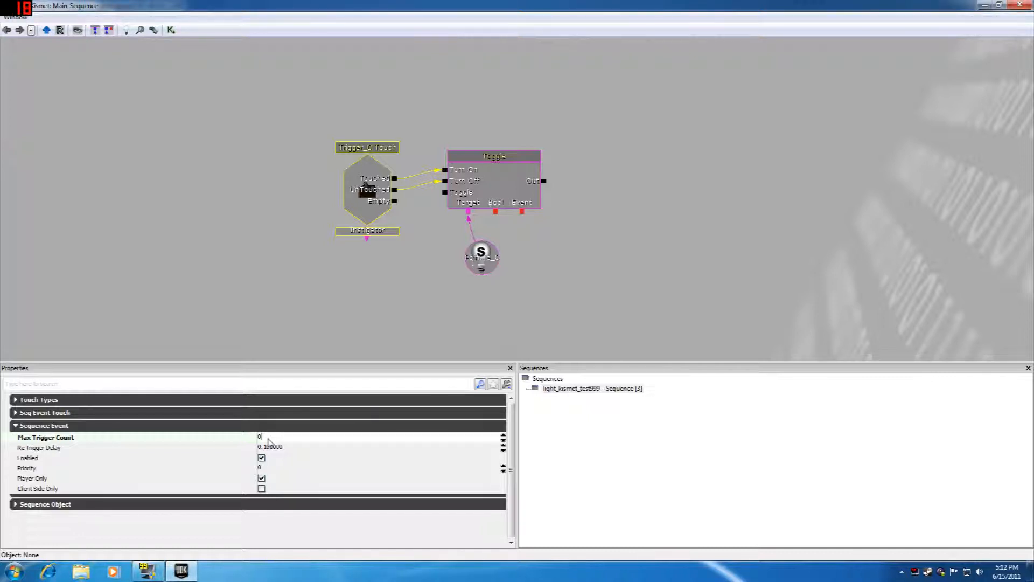
Step: Deselect the Kismet nodes, close the Kismet editor and start a play test from the checkered floor in front of the trigger
{"action": "left_click", "coordinate": [289, 274]}
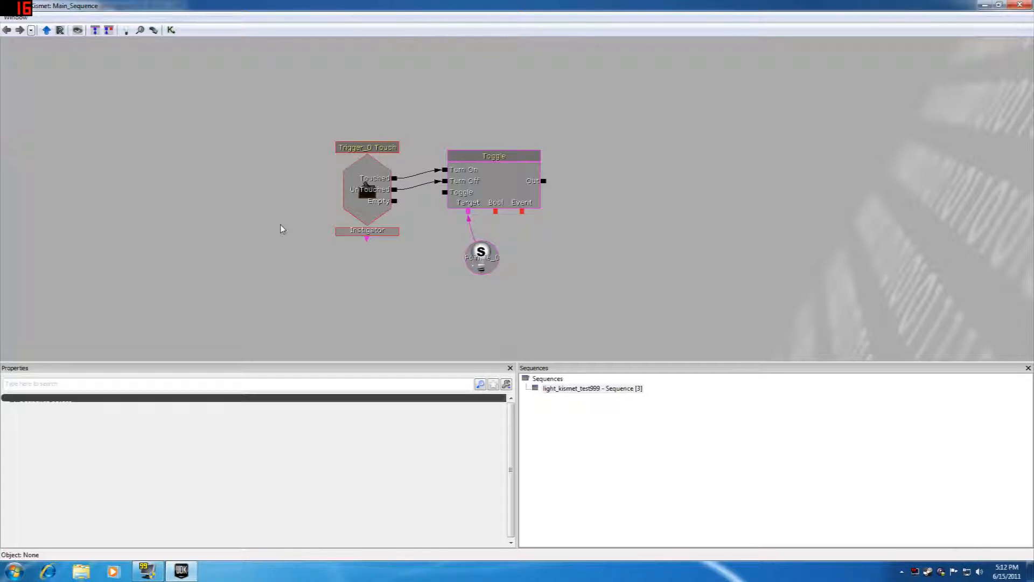
{"action": "left_click", "coordinate": [359, 204]}
{"action": "left_click", "coordinate": [486, 106]}
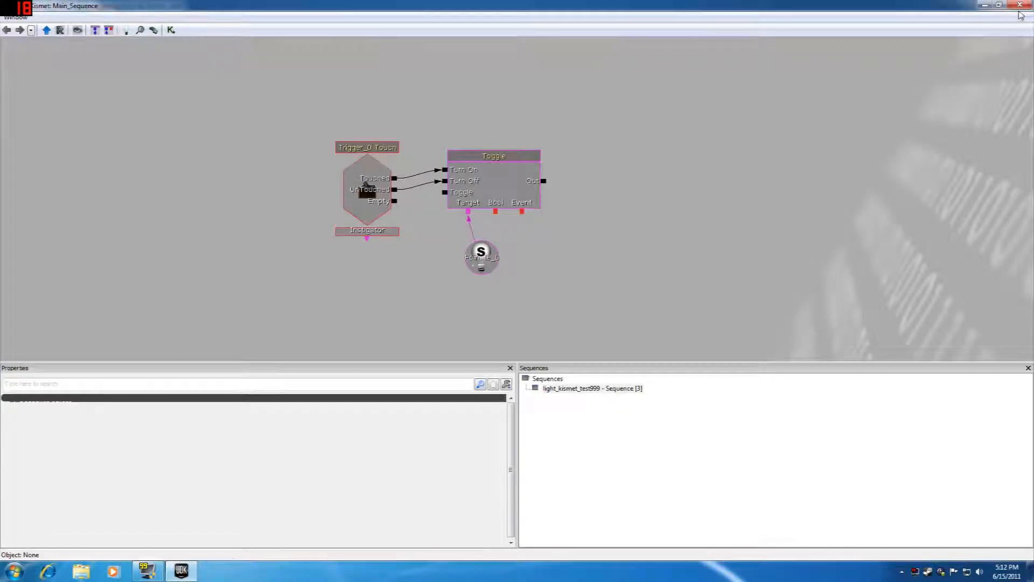
{"action": "left_click", "coordinate": [1020, 4]}
{"action": "right_click", "coordinate": [431, 166]}
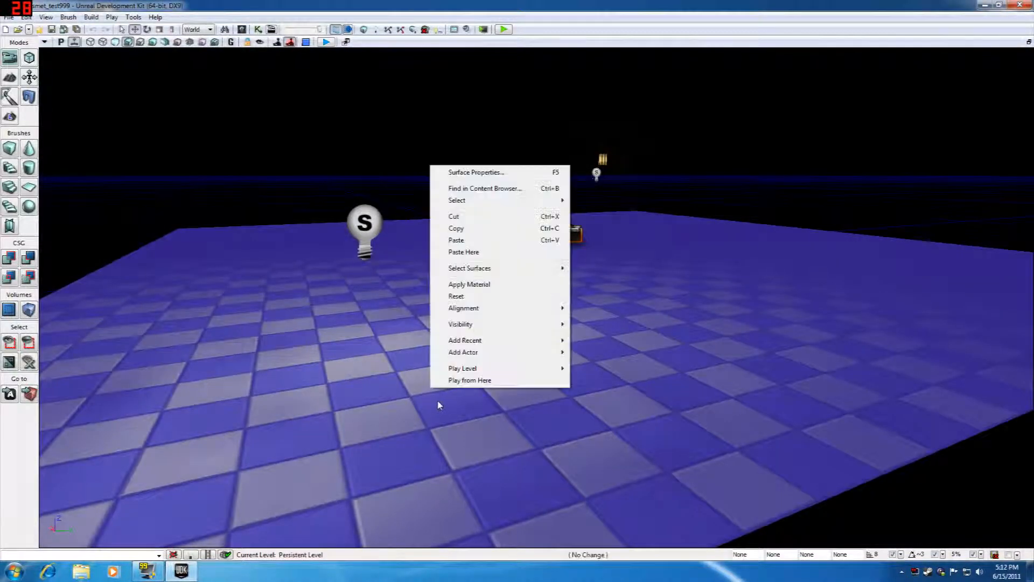
{"action": "left_click", "coordinate": [458, 381]}
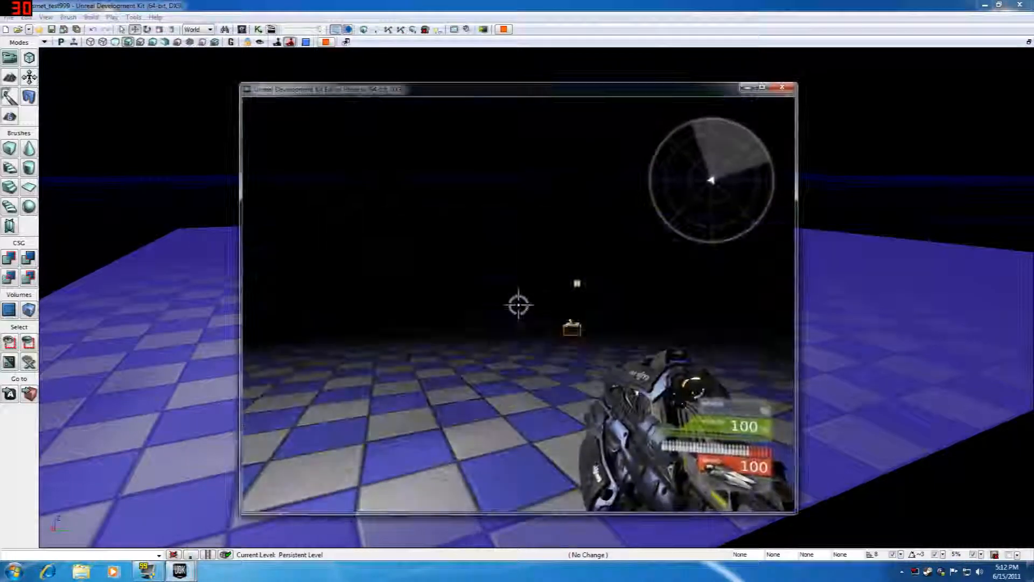
Step: Walk the player into and out of the trigger repeatedly to test the light's on and off switching, and end the play test
{"action": "key", "text": "w"}
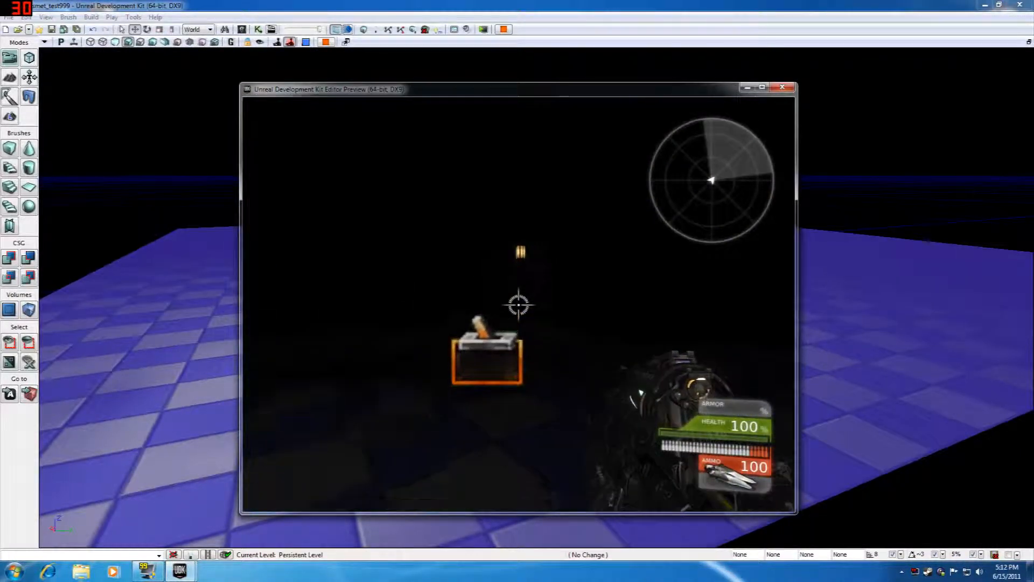
{"action": "key", "text": "w"}
{"action": "key", "text": "w"}
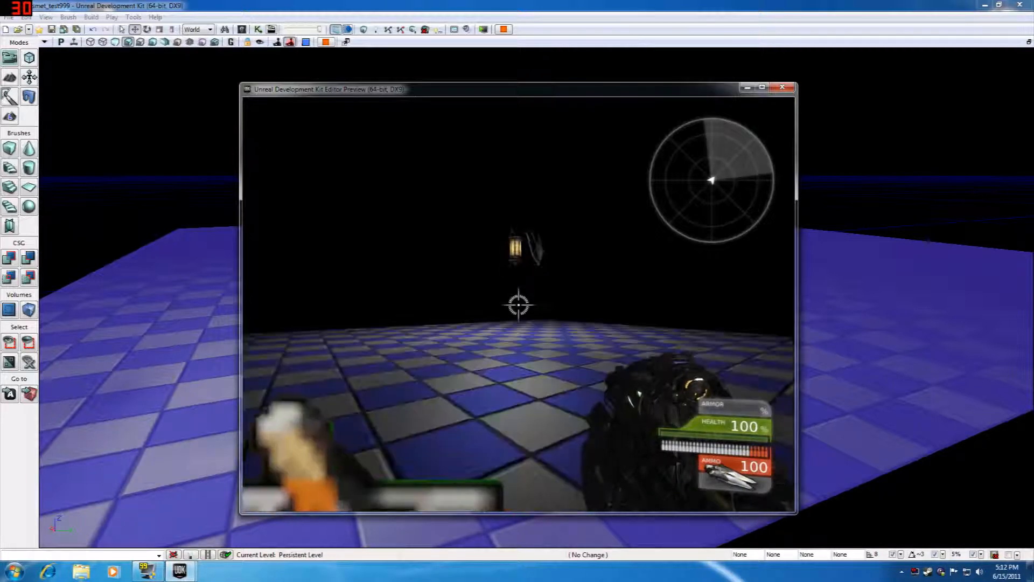
{"action": "key", "text": "s"}
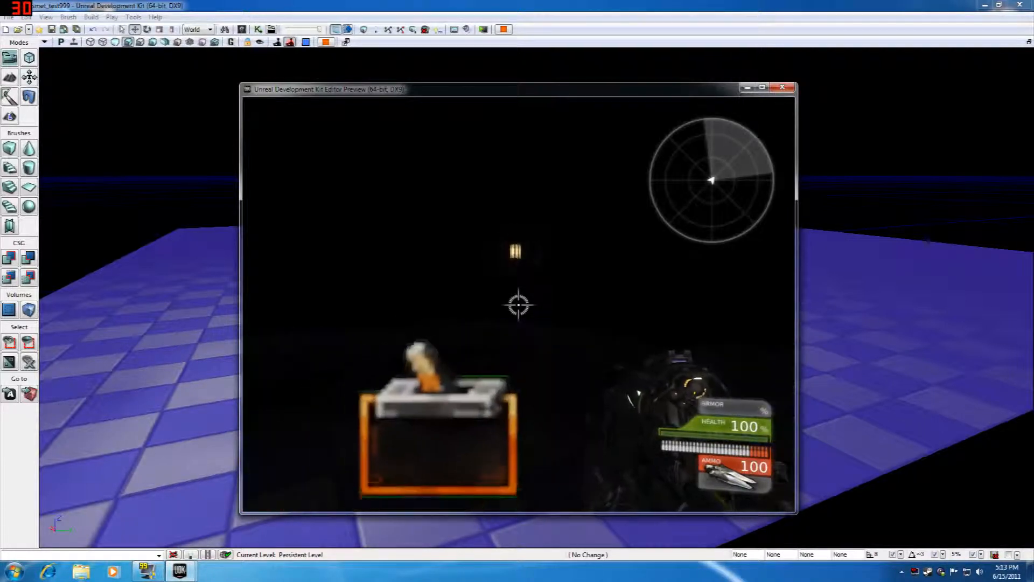
{"action": "key", "text": "w"}
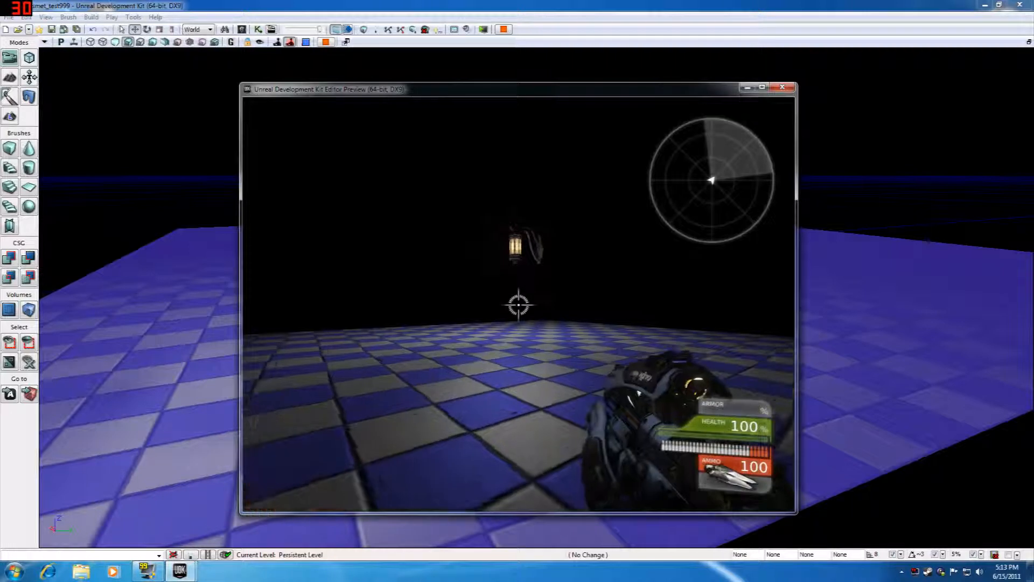
{"action": "key", "text": "s"}
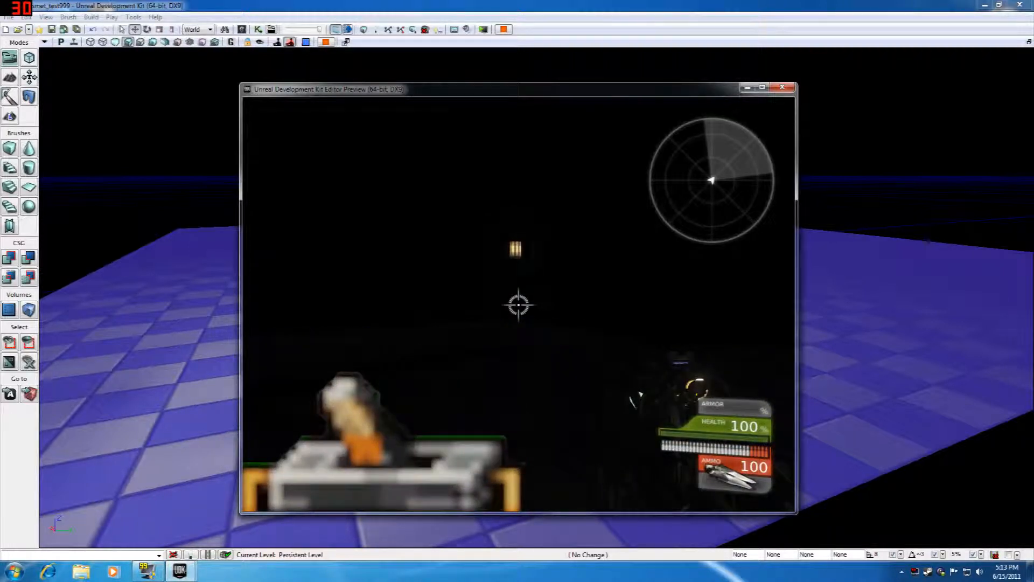
{"action": "key", "text": "s"}
{"action": "key", "text": "w"}
{"action": "key", "text": "s"}
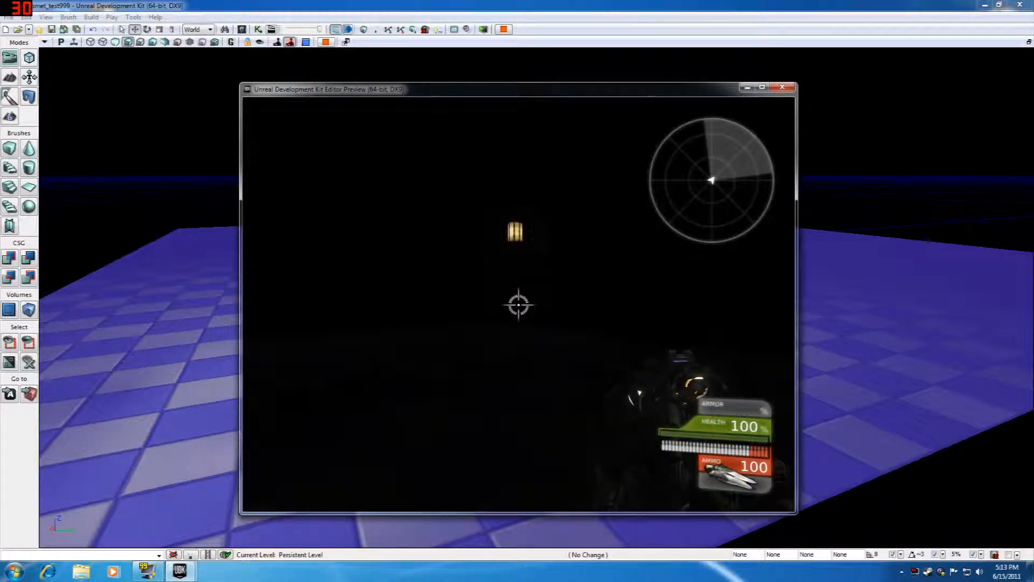
{"action": "key", "text": "w"}
{"action": "key", "text": "s"}
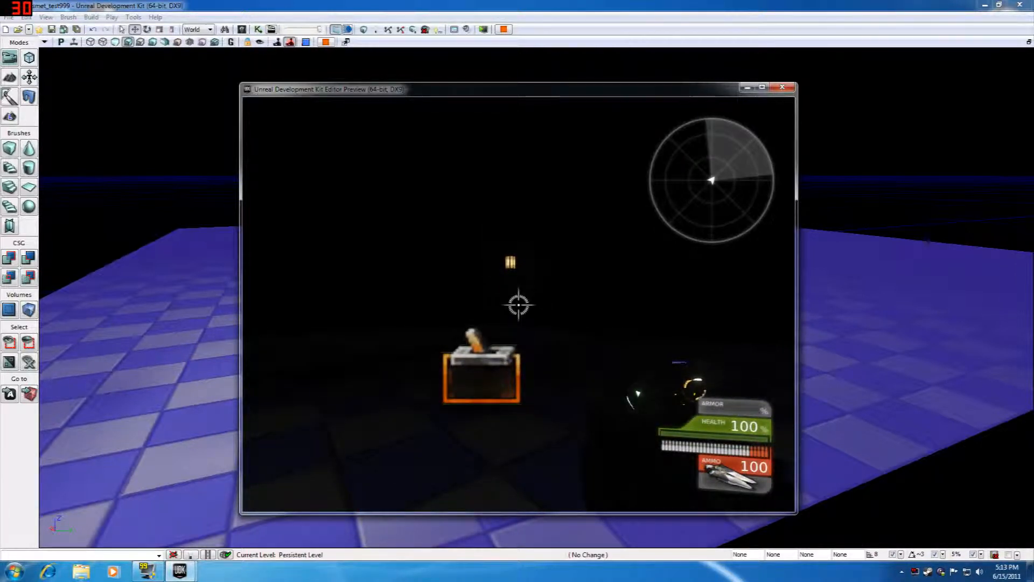
{"action": "key", "text": "w"}
{"action": "key", "text": "w"}
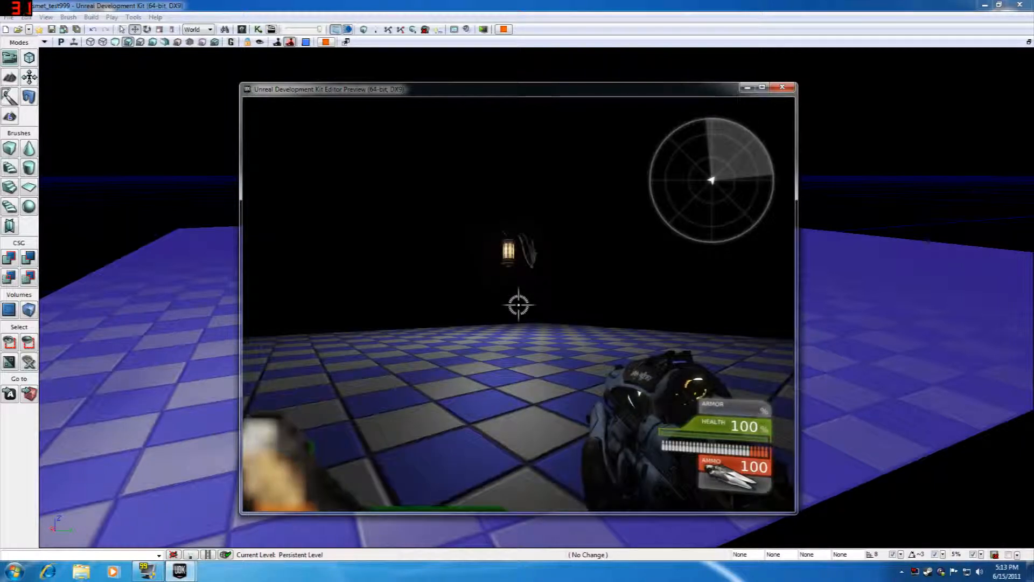
{"action": "key", "text": "s"}
{"action": "key", "text": "w"}
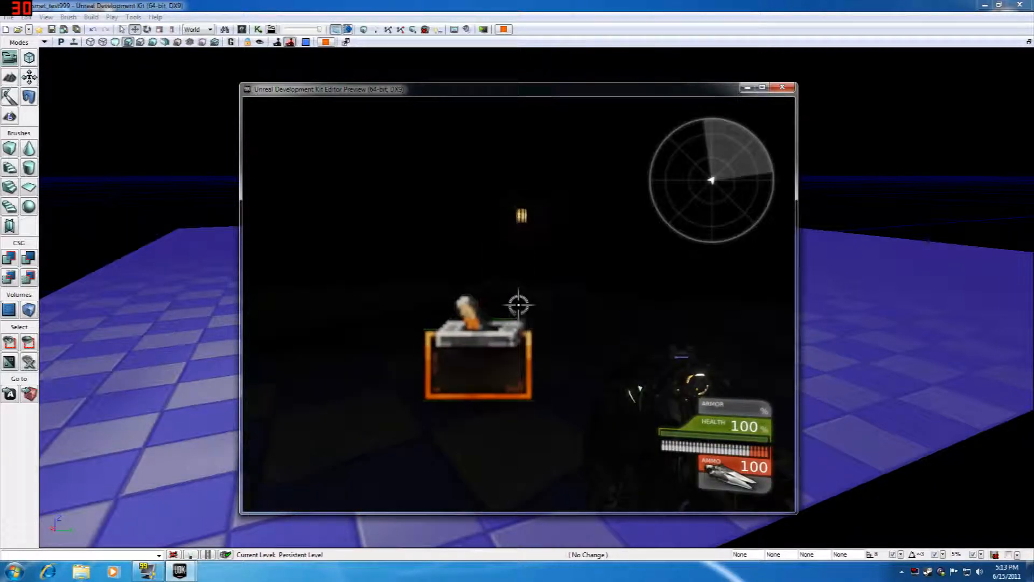
{"action": "key", "text": "s"}
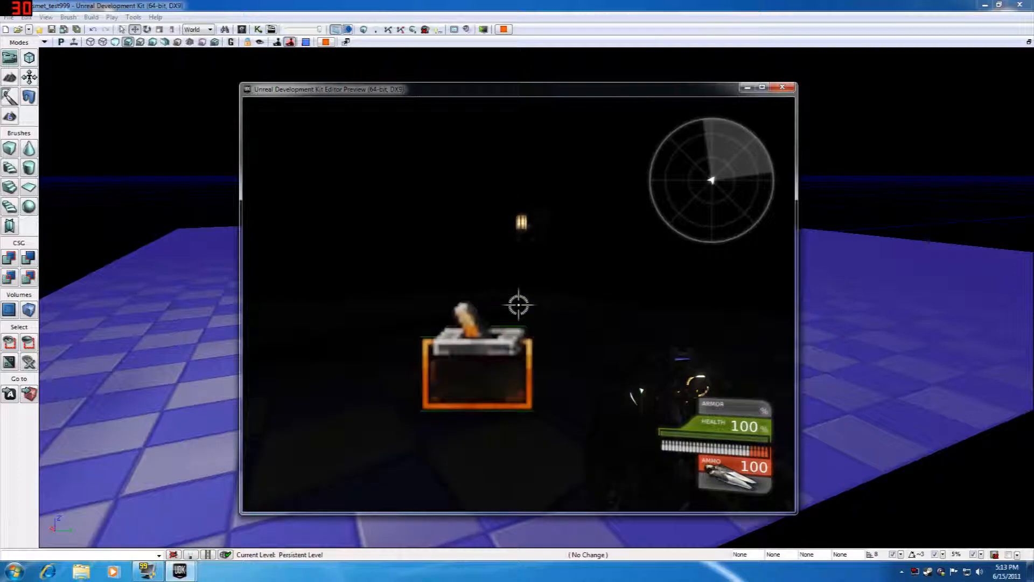
{"action": "key", "text": "w"}
{"action": "key", "text": "s"}
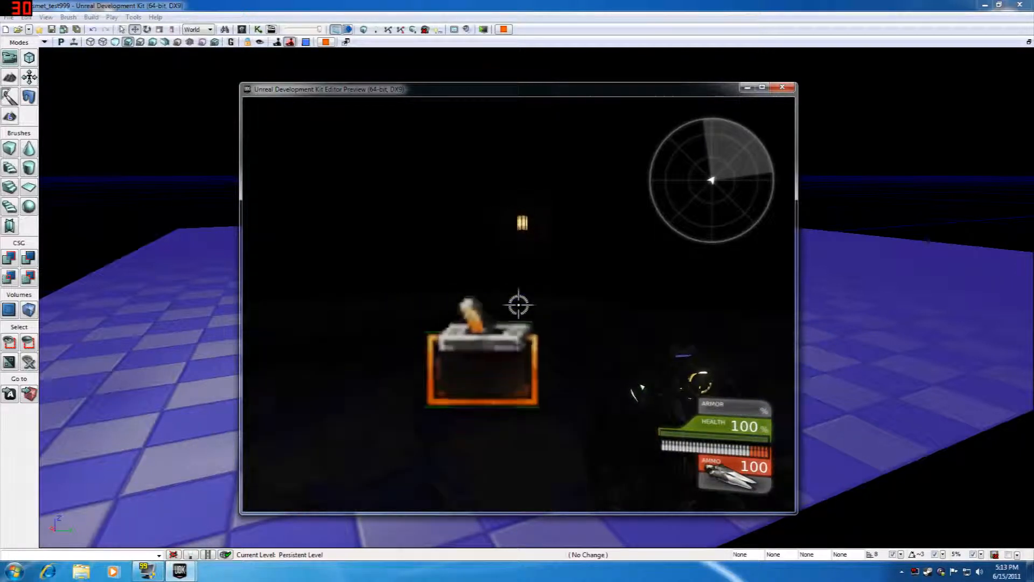
{"action": "key", "text": "w"}
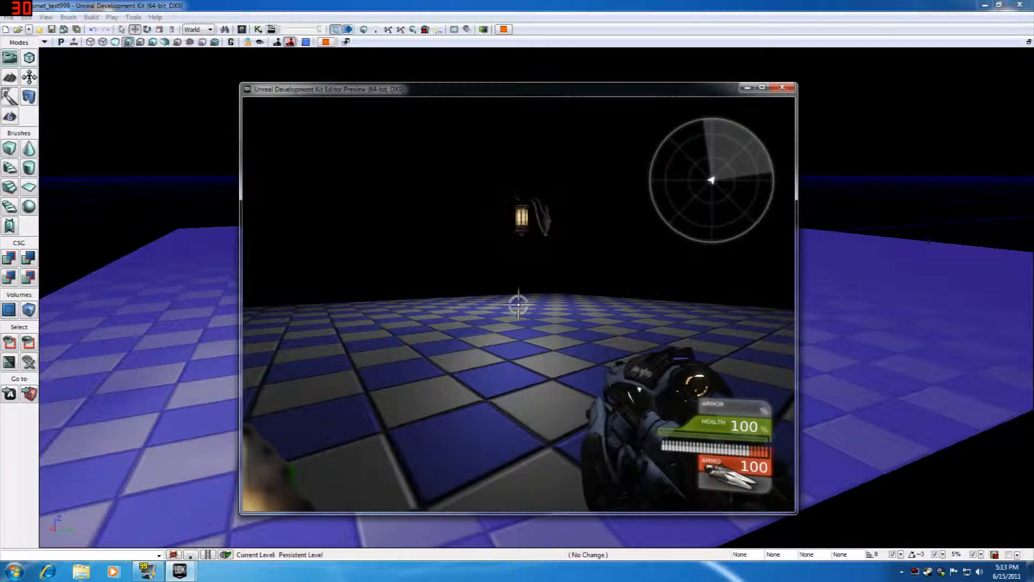
{"action": "key", "text": "s"}
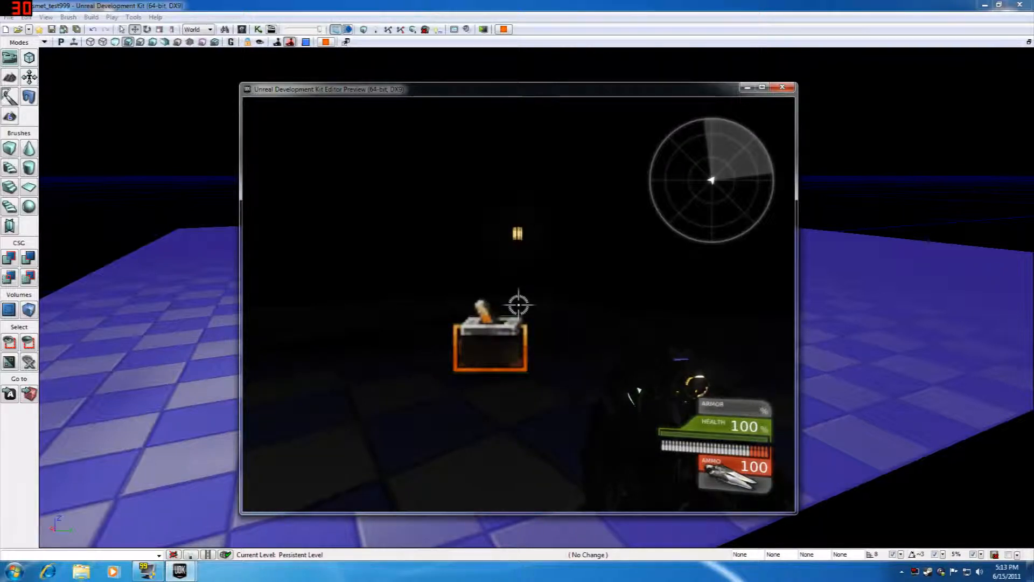
{"action": "key", "text": "Escape"}
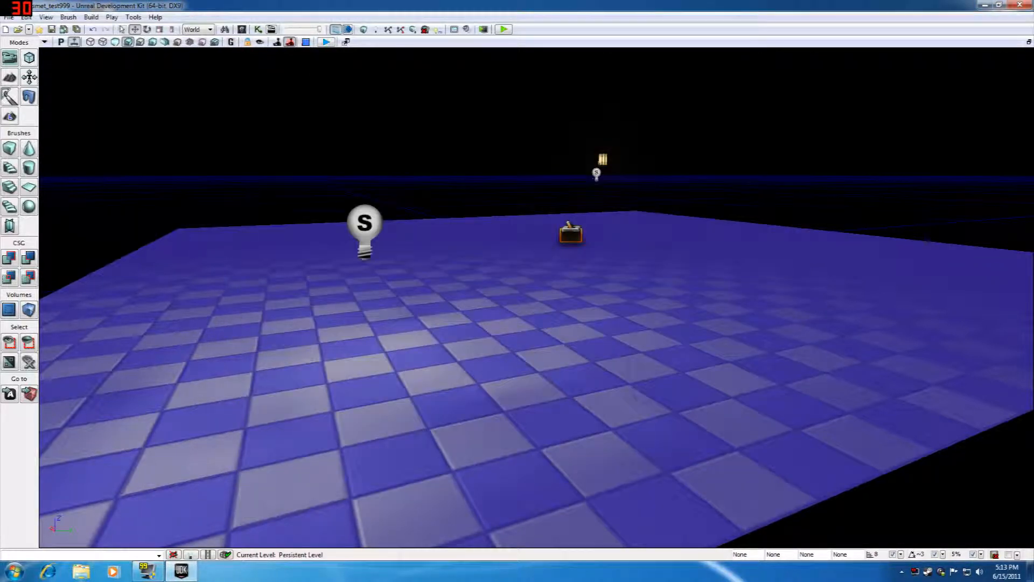